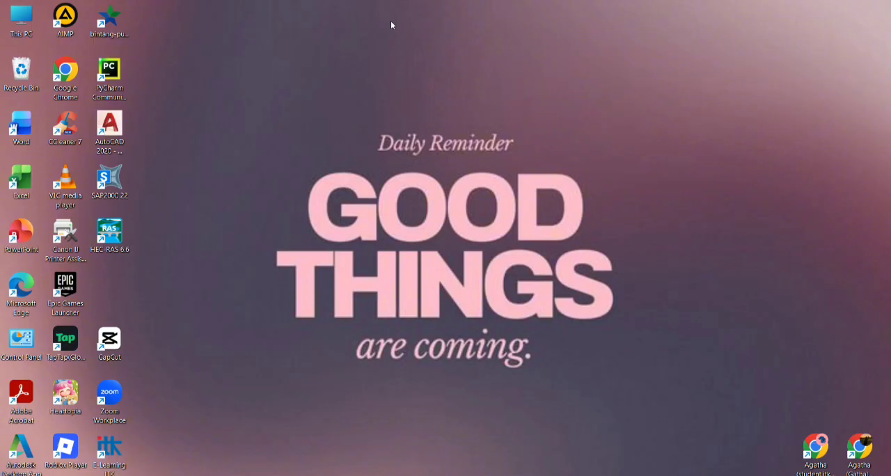
Open HEC-RAS 6.6 and create a new project titled "kec ras hidro 2d" in the Documents folder, using SI units.
double_click(110, 237)
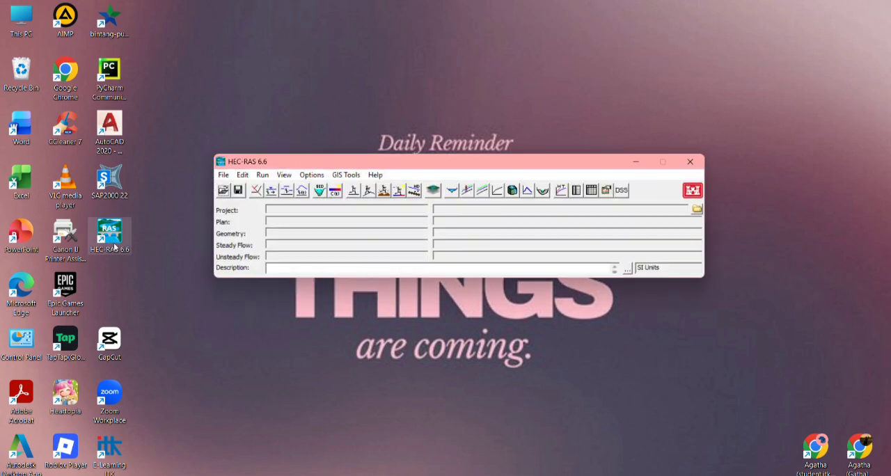
click(224, 175)
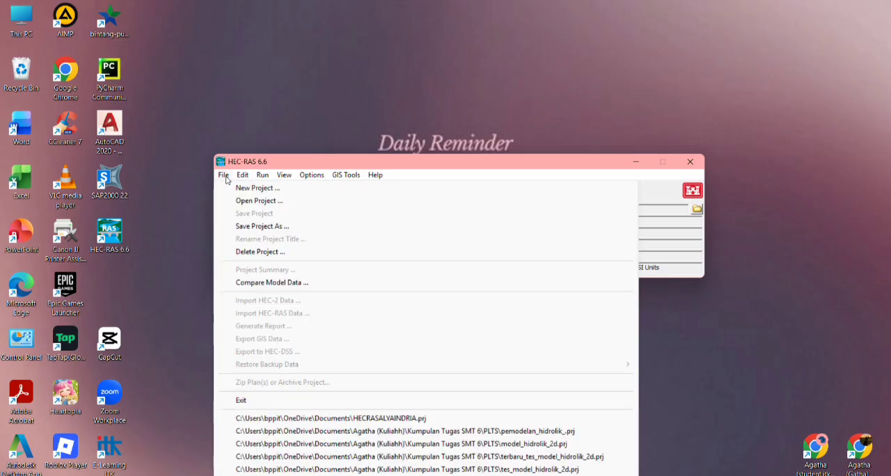
click(243, 188)
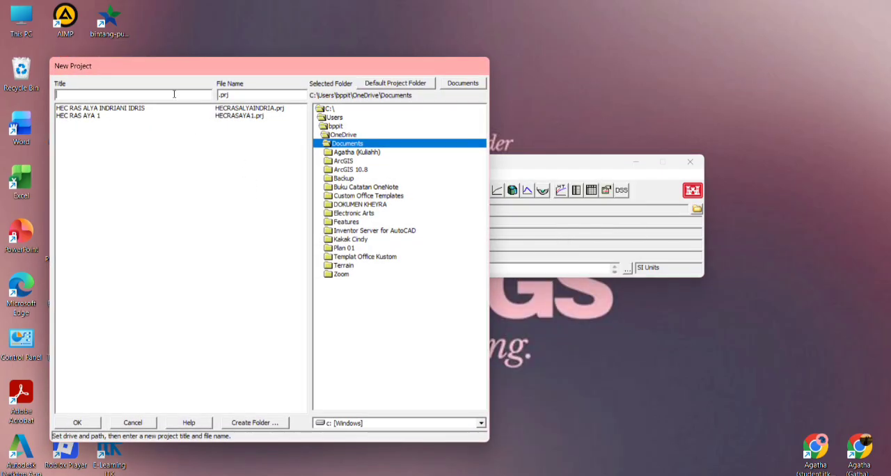
text(kec ras hidro 2d)
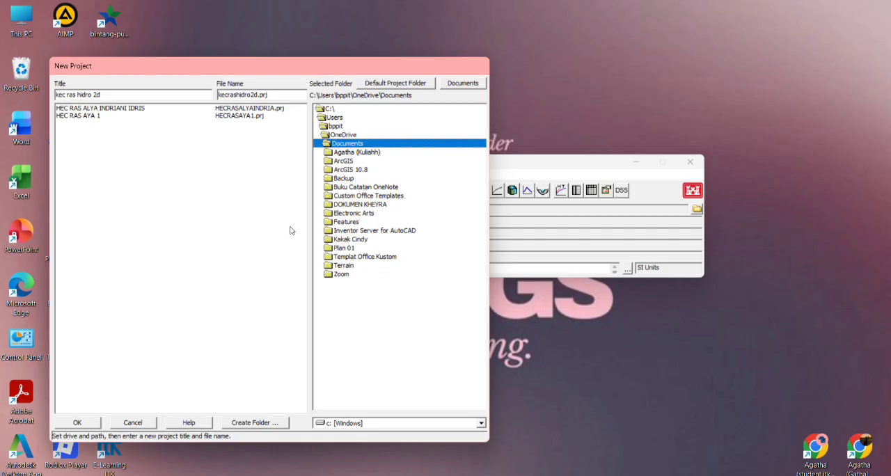
click(94, 421)
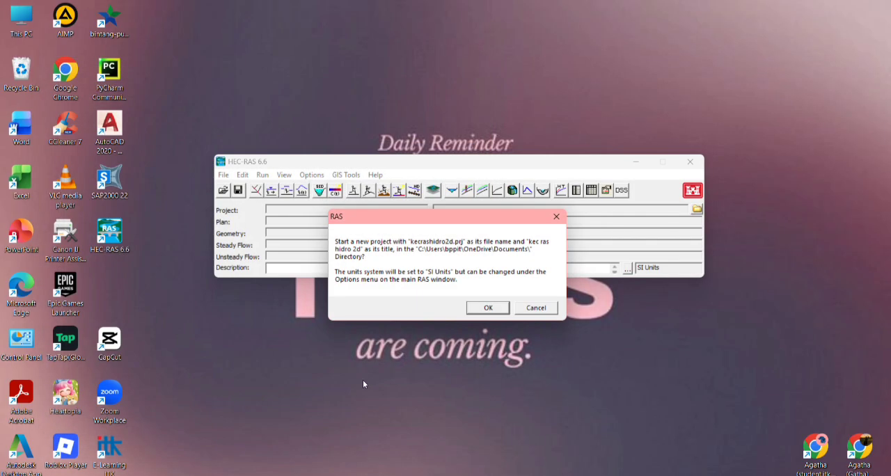
click(477, 311)
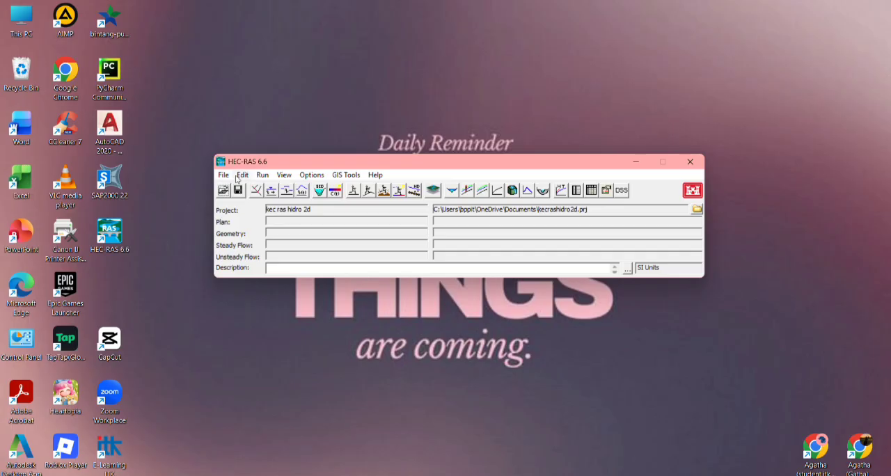
Open RAS Mapper and set the project's projection to projection_file_practice_and_final_project.prj from the Downloads folder.
click(434, 191)
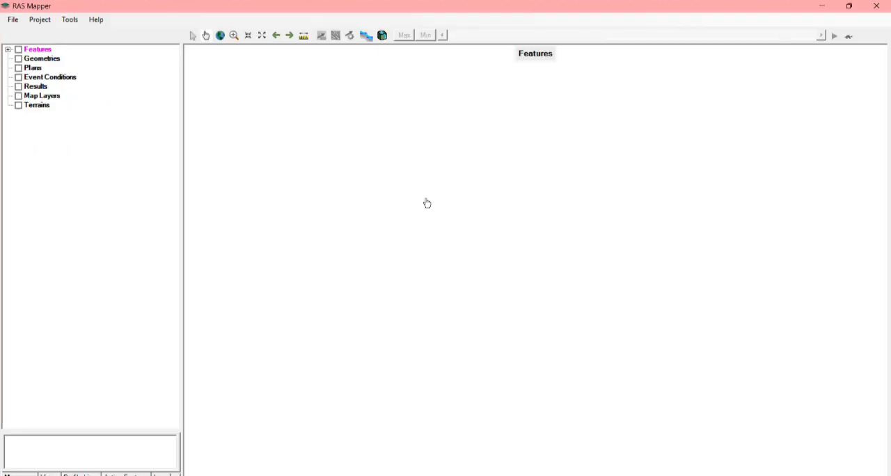
click(41, 19)
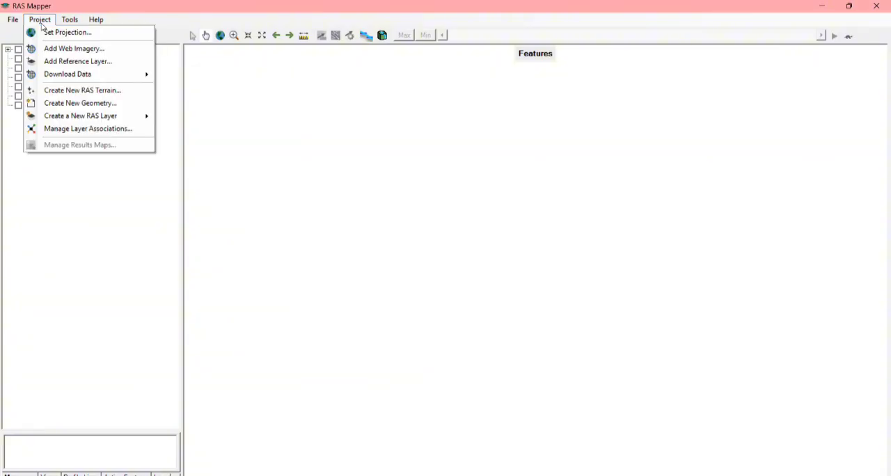
click(74, 35)
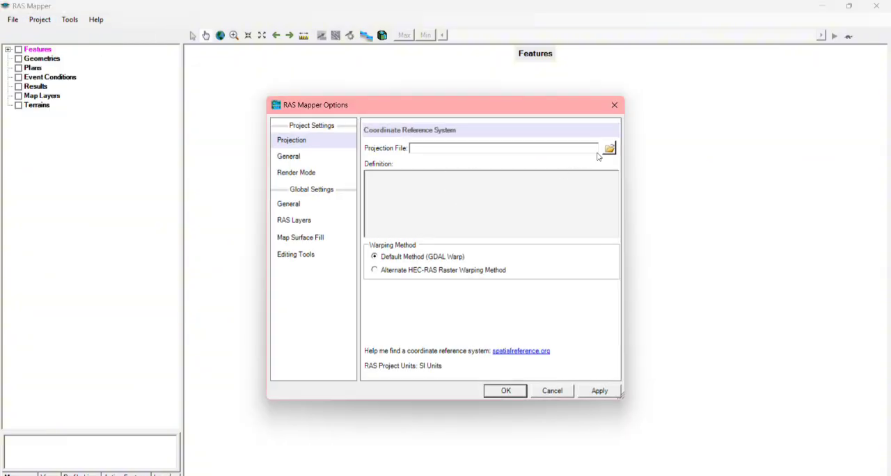
click(609, 149)
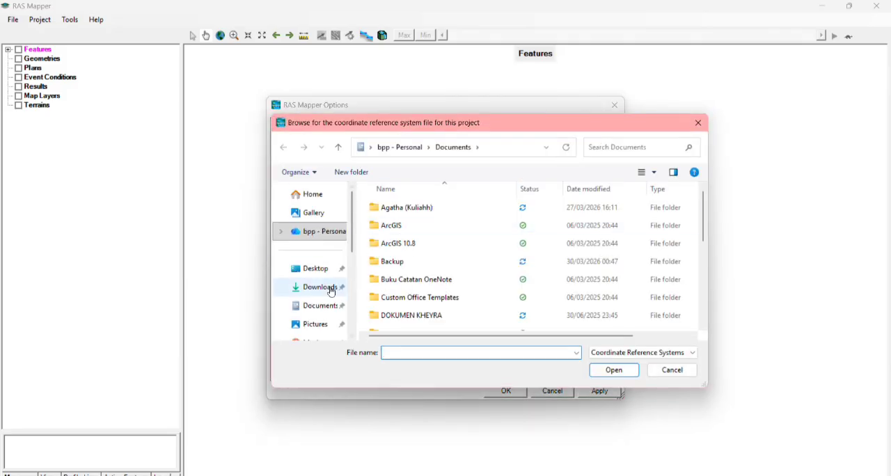
click(317, 287)
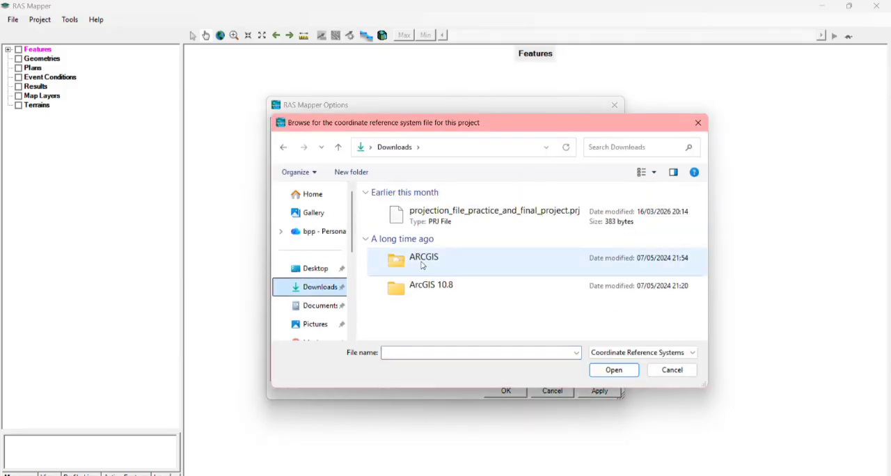
click(506, 225)
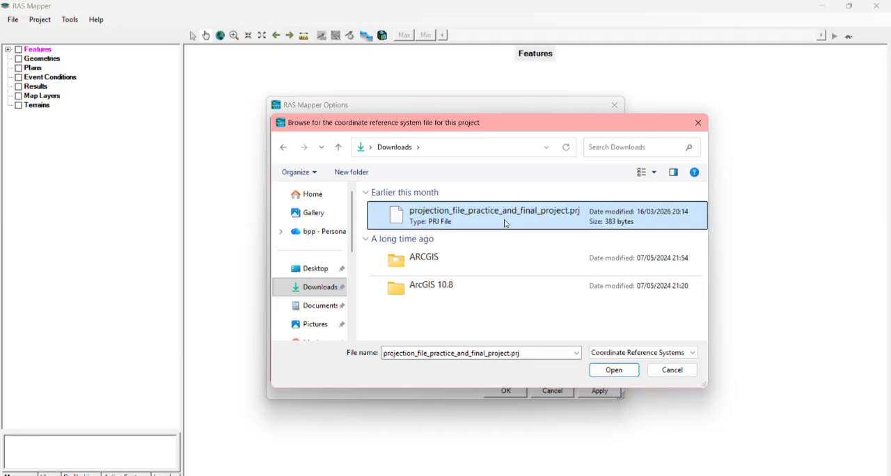
double_click(504, 218)
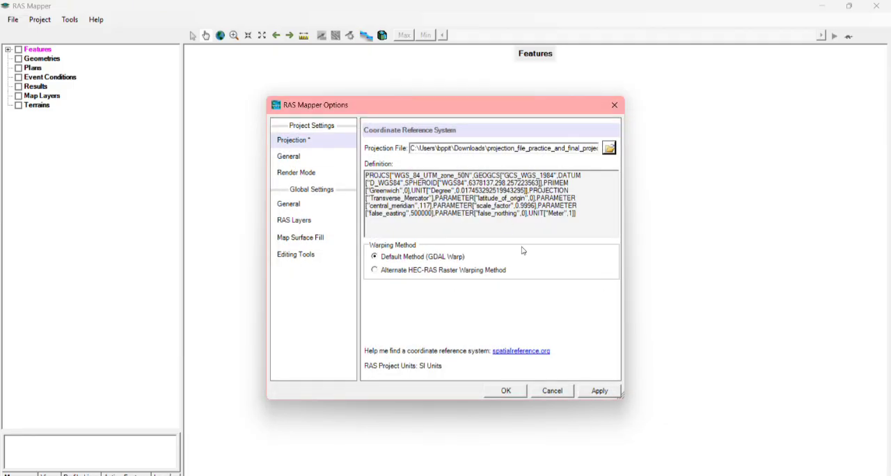
click(513, 392)
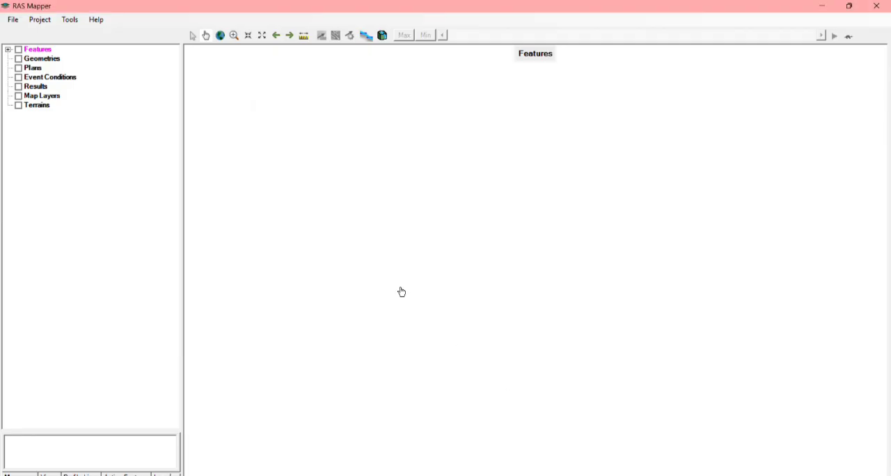
Create a new RAS terrain from geometry_for_practice.tif with 1/128 rounding and the default output file.
click(45, 21)
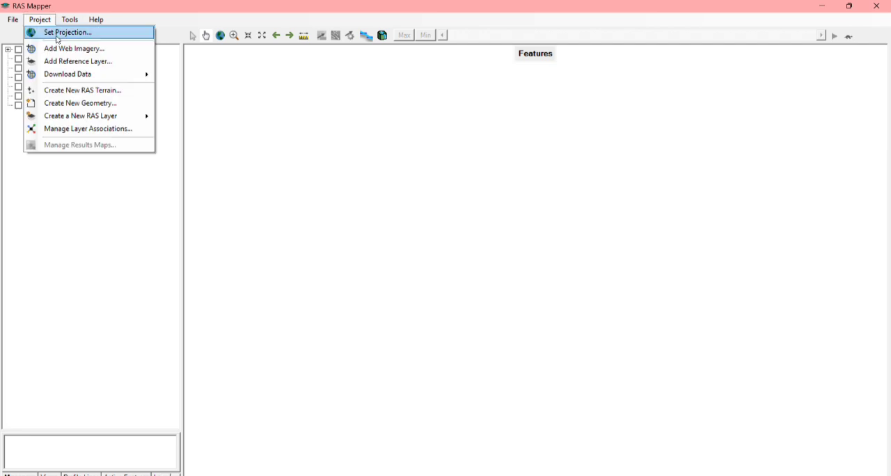
click(109, 91)
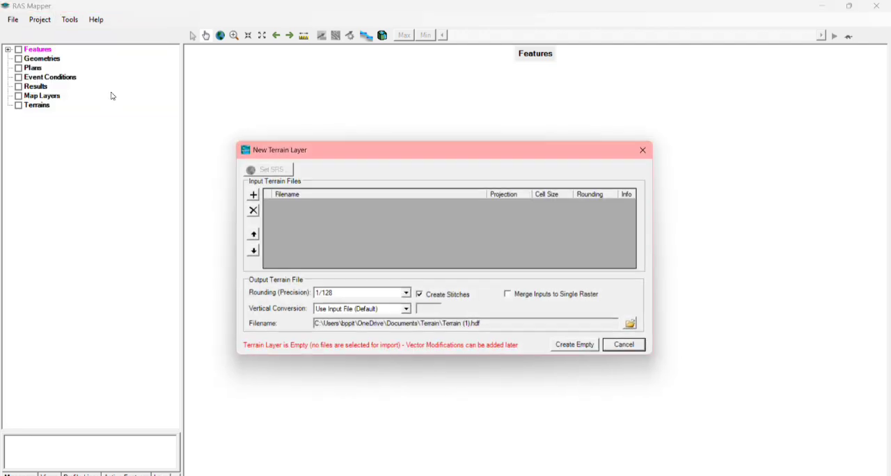
click(253, 195)
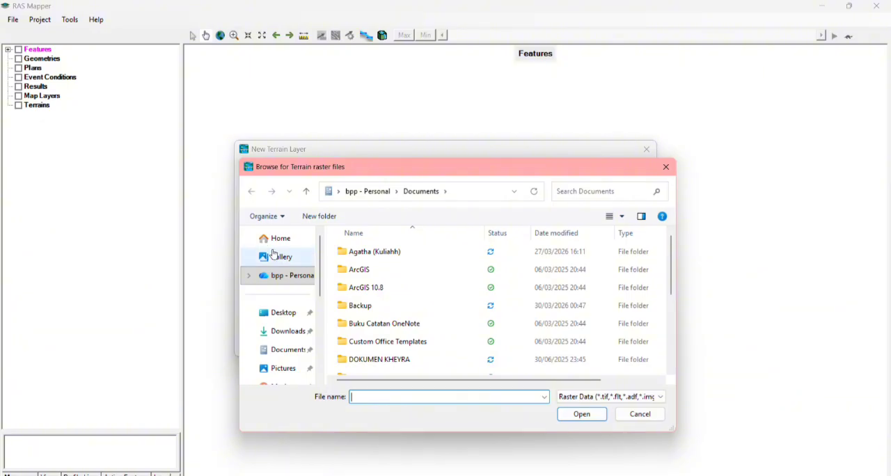
scroll(304, 319, down, 3)
scroll(304, 319, down, 2)
click(292, 290)
double_click(381, 324)
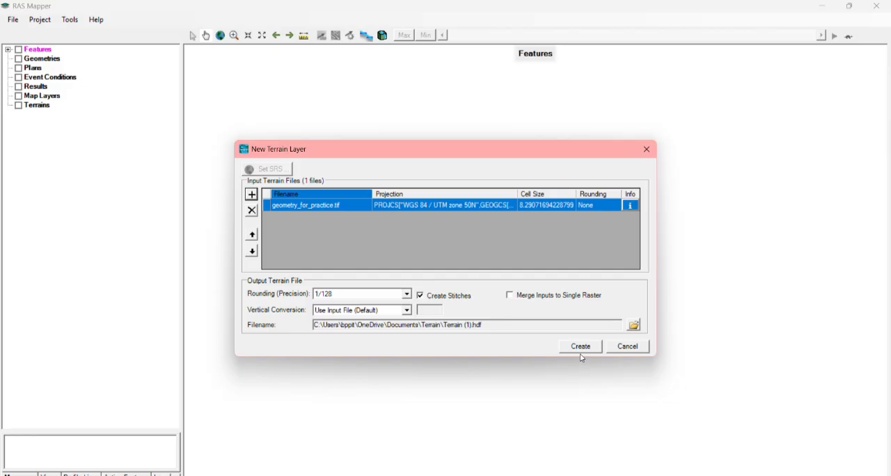
click(579, 348)
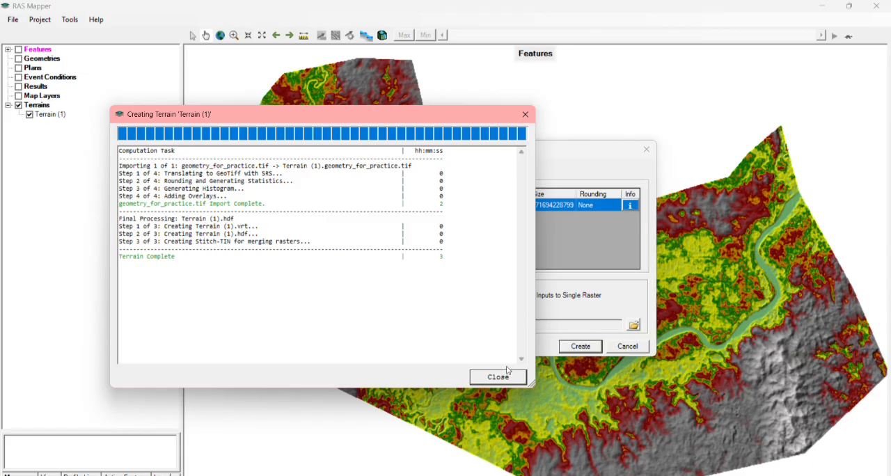
click(509, 374)
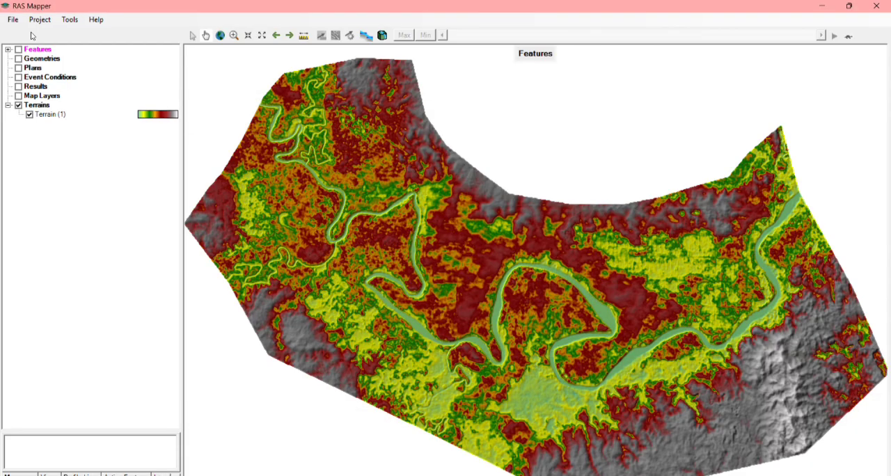
Create a new geometry named New Geometry and keep its layer association with Terrain (1).
click(46, 60)
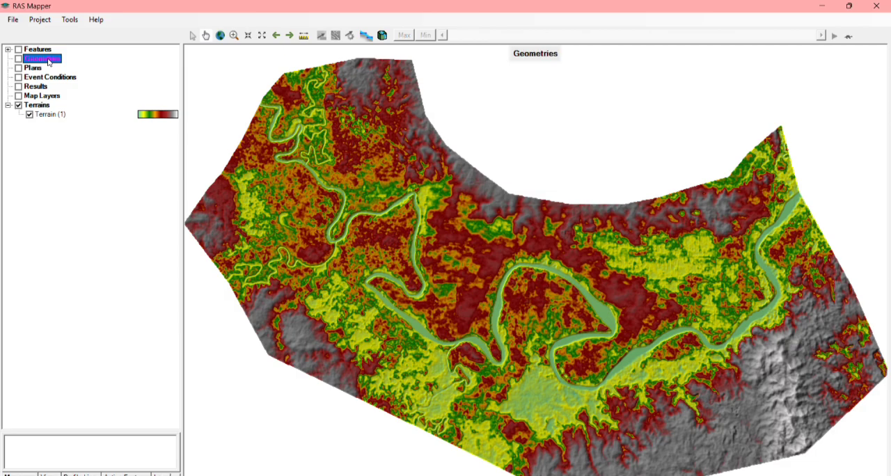
click(41, 21)
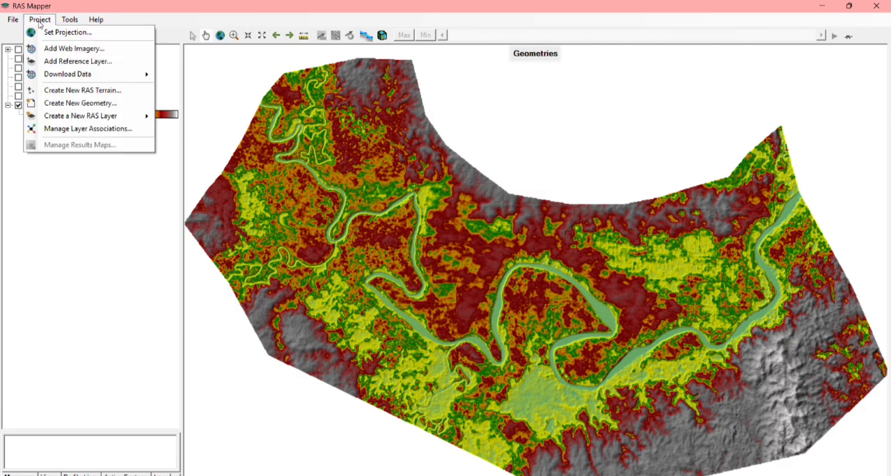
click(107, 103)
click(498, 280)
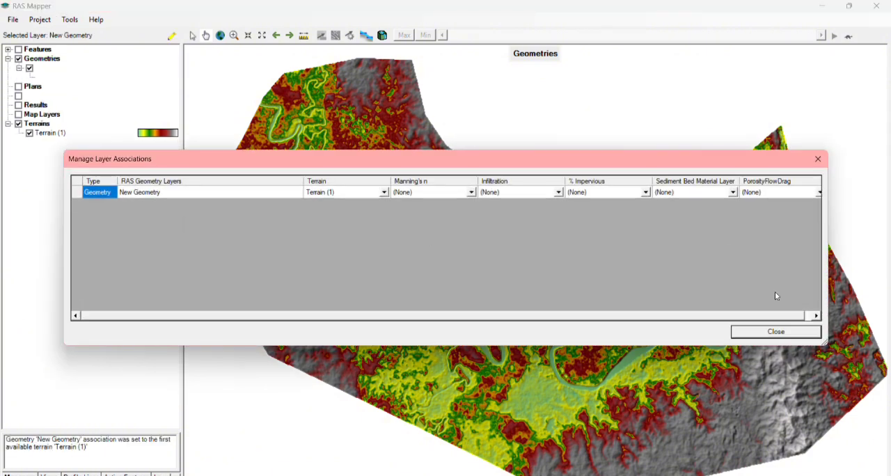
click(752, 334)
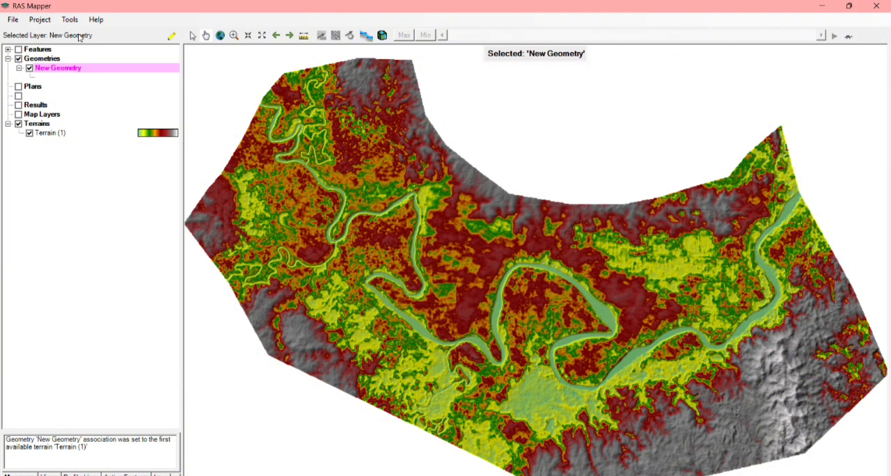
Start editing New Geometry, display its 2D Flow Areas and make the Perimeters layer active.
click(19, 68)
click(19, 68)
click(174, 40)
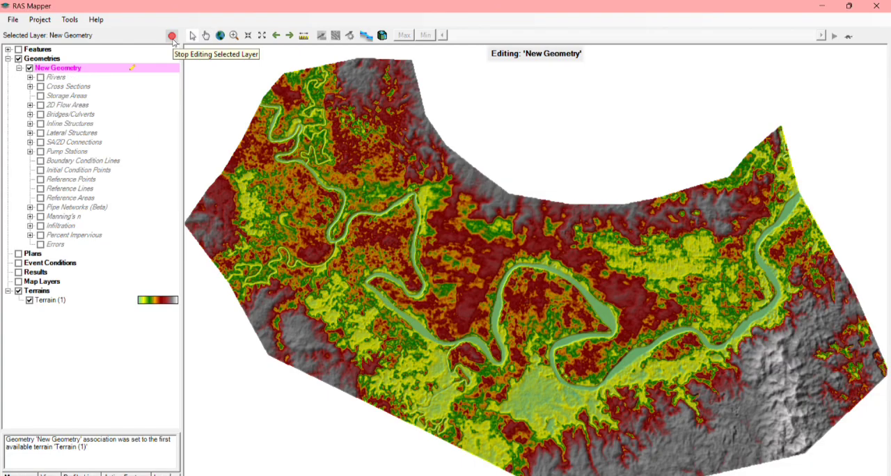
click(39, 105)
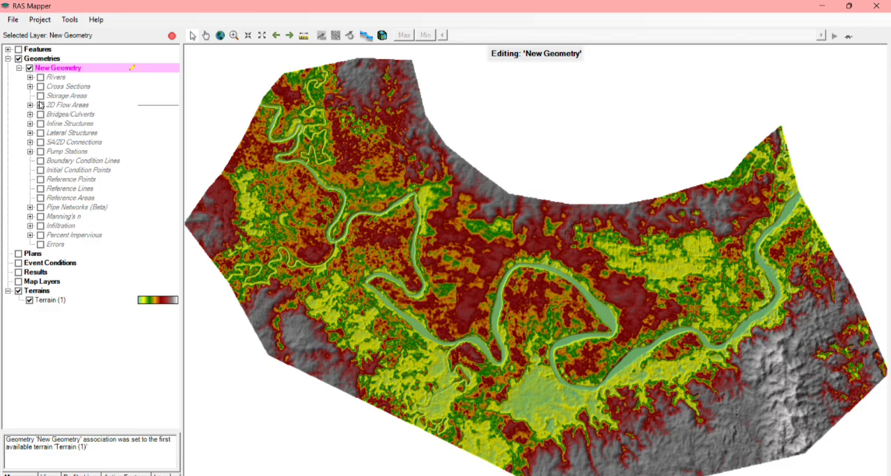
click(31, 106)
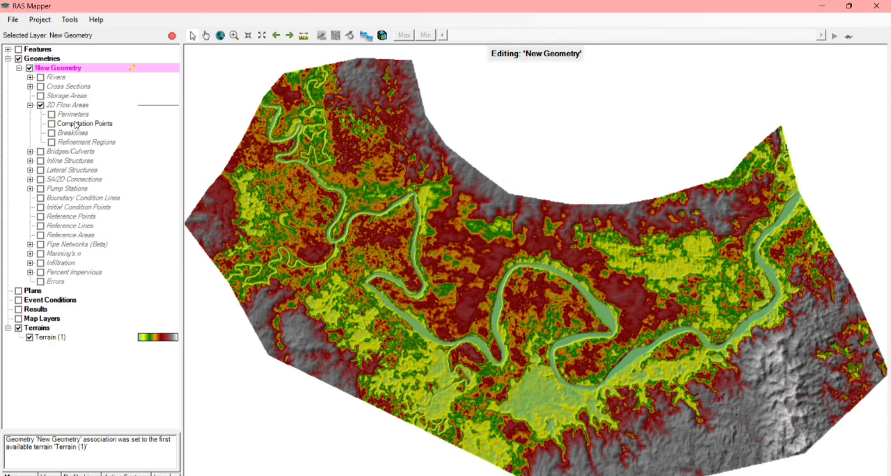
click(74, 116)
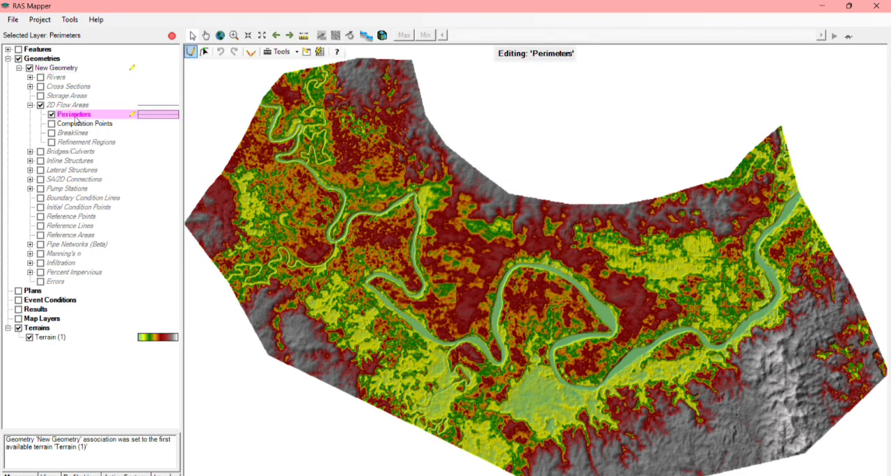
Draw a closed 2D flow area perimeter around the river's central bends on the terrain and accept its default name.
click(452, 184)
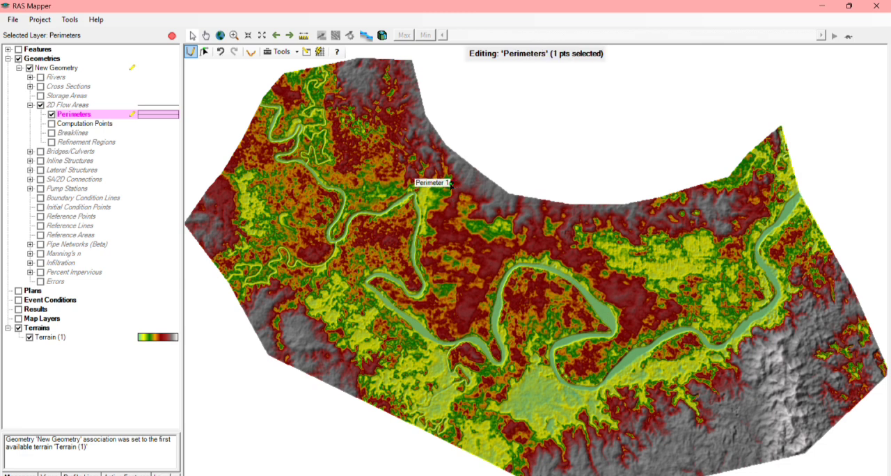
click(300, 334)
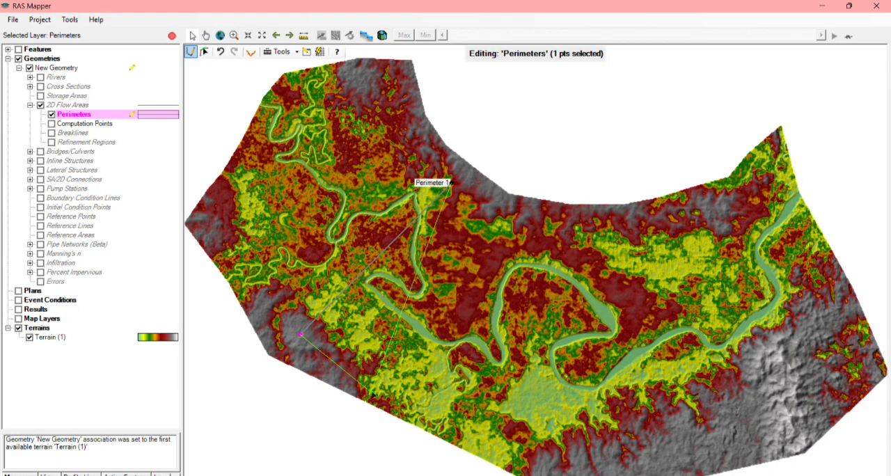
click(382, 398)
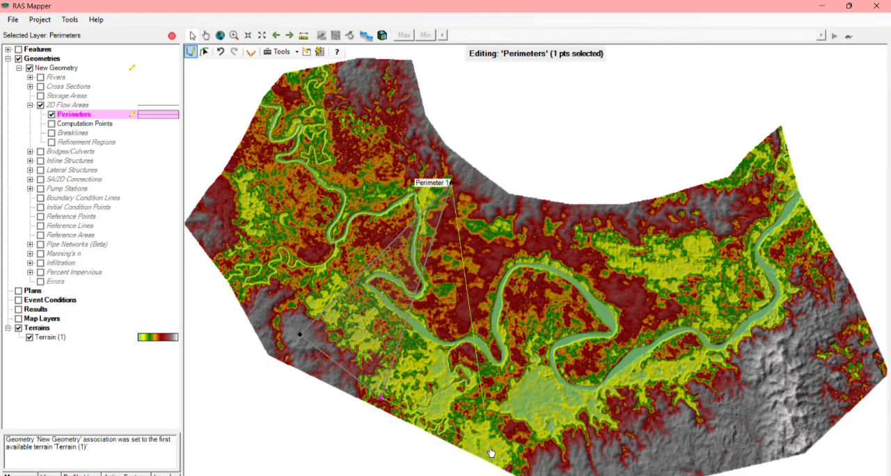
click(490, 447)
click(571, 466)
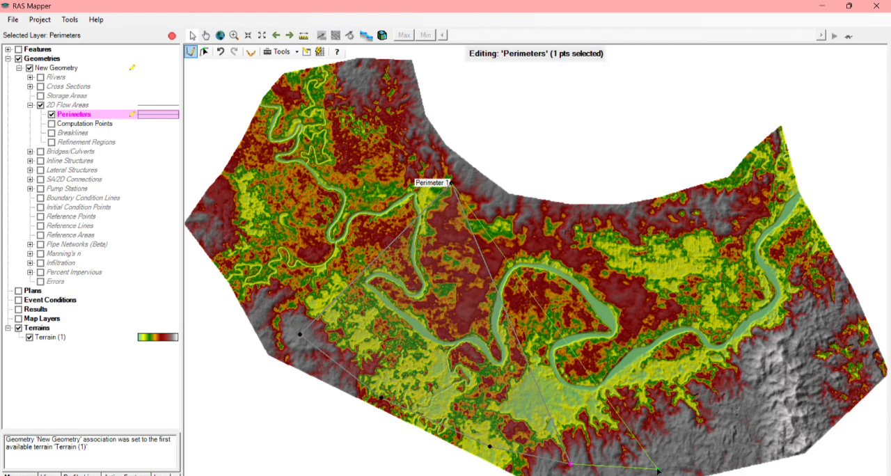
click(658, 471)
click(700, 458)
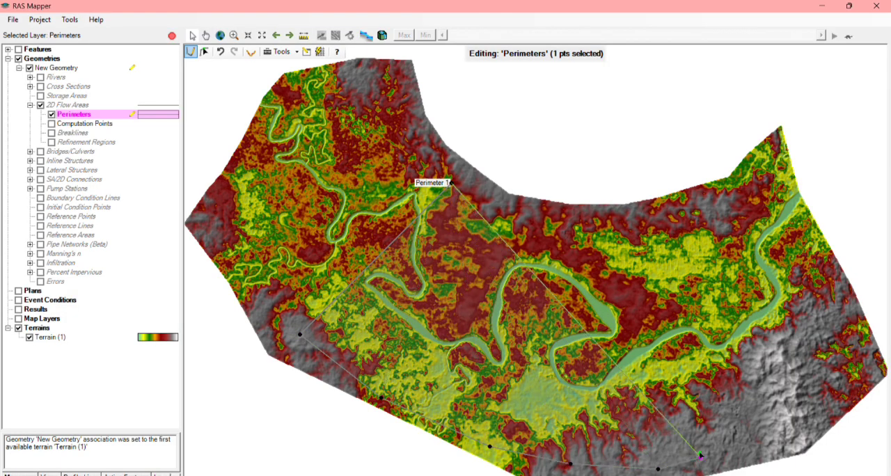
click(637, 264)
click(524, 212)
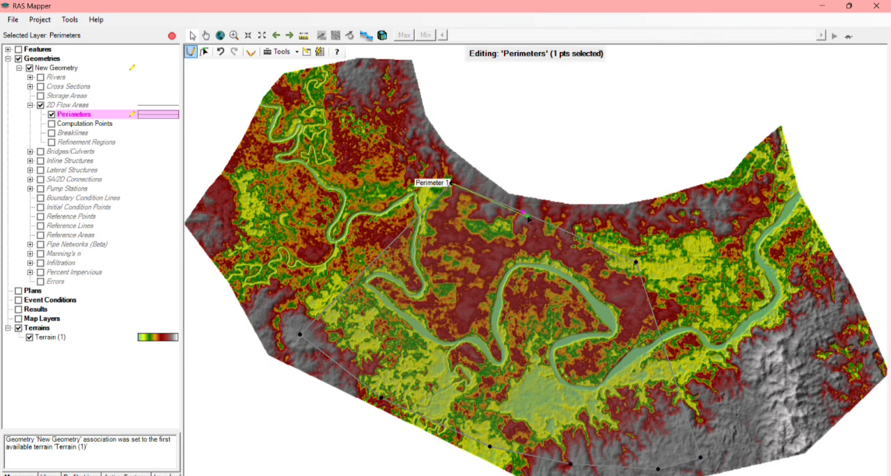
double_click(523, 213)
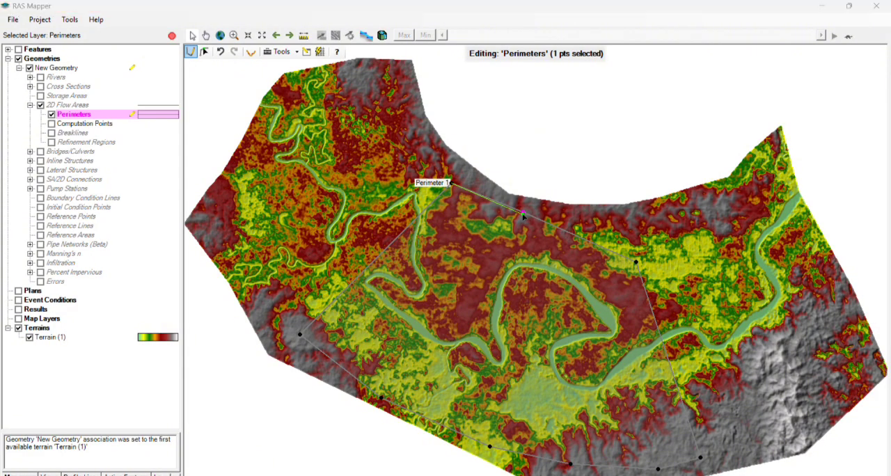
click(495, 281)
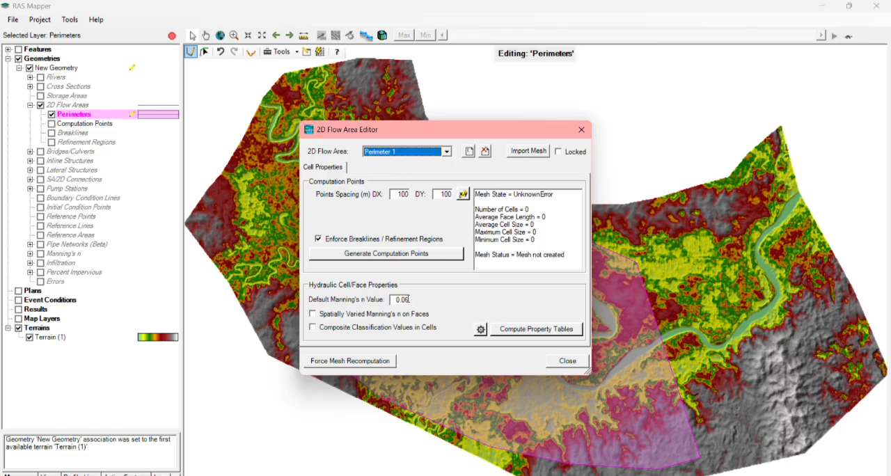
Set the default Manning's n value of Perimeter 1 to 0.035 and generate its computation points at 100 m spacing.
click(407, 299)
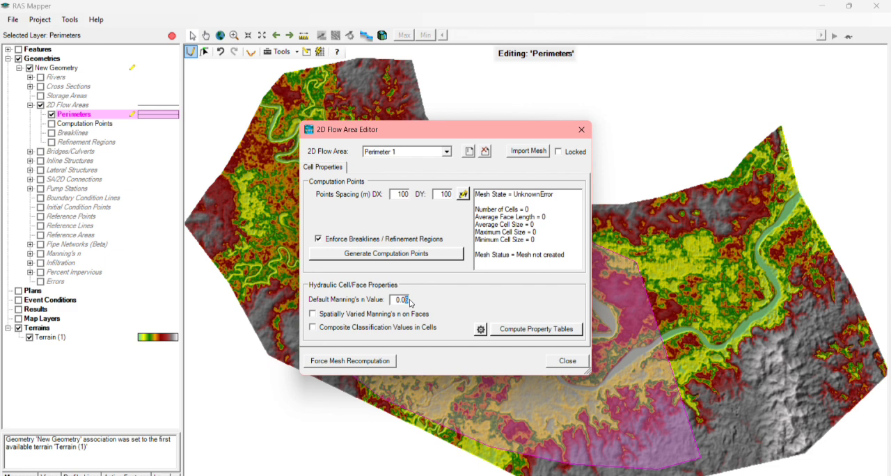
text(35)
click(408, 255)
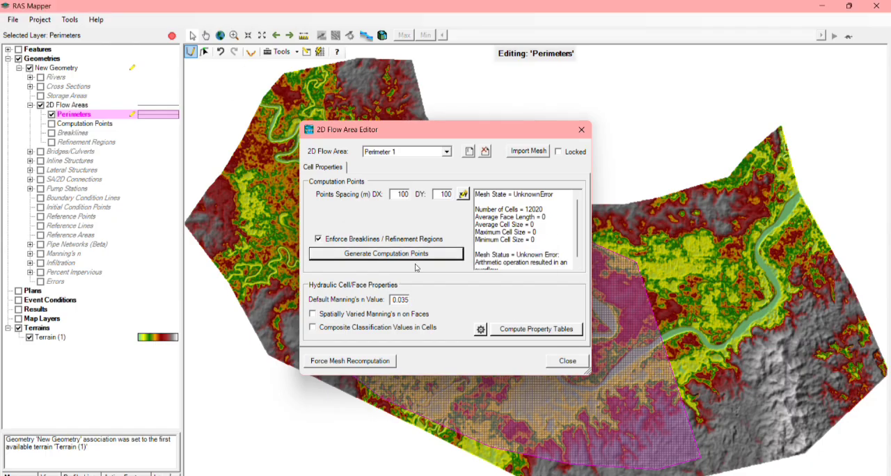
click(563, 362)
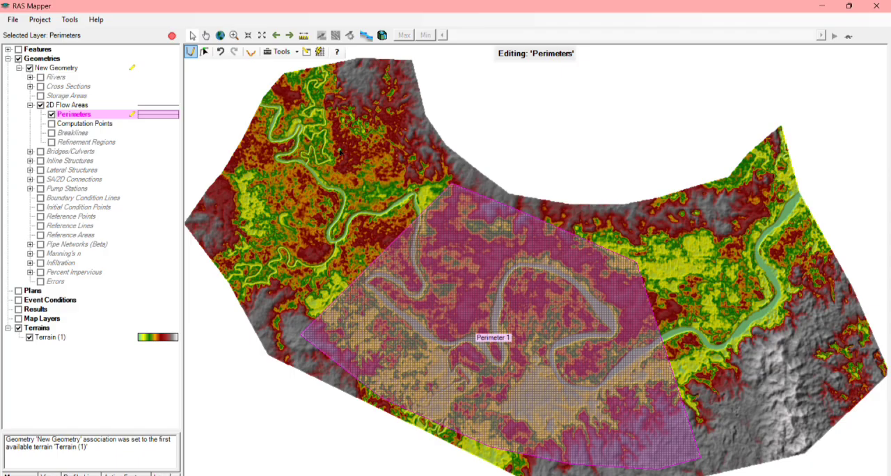
Activate the Refinement Regions layer and start a region outline along the river's east bank, from the perimeter's northern edge around the first bend.
click(128, 143)
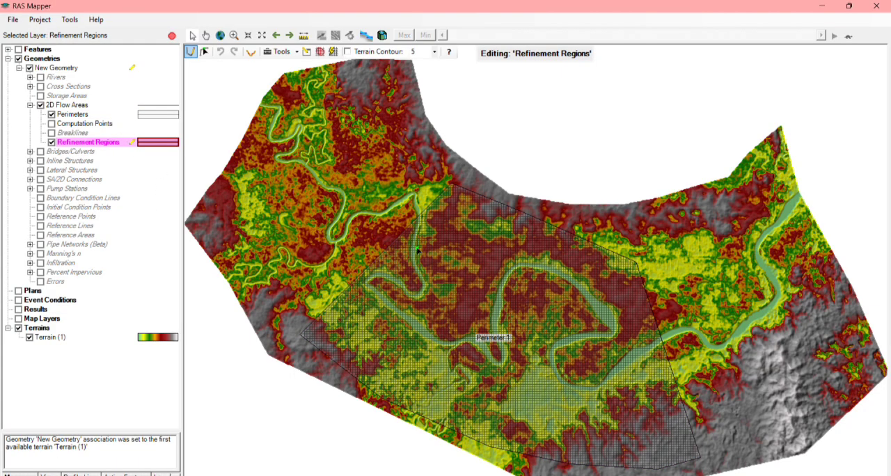
scroll(418, 249, up, 5)
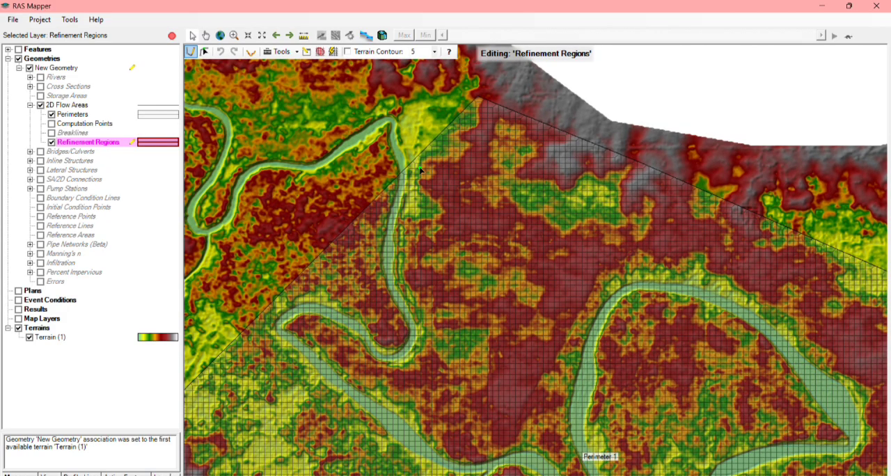
click(419, 168)
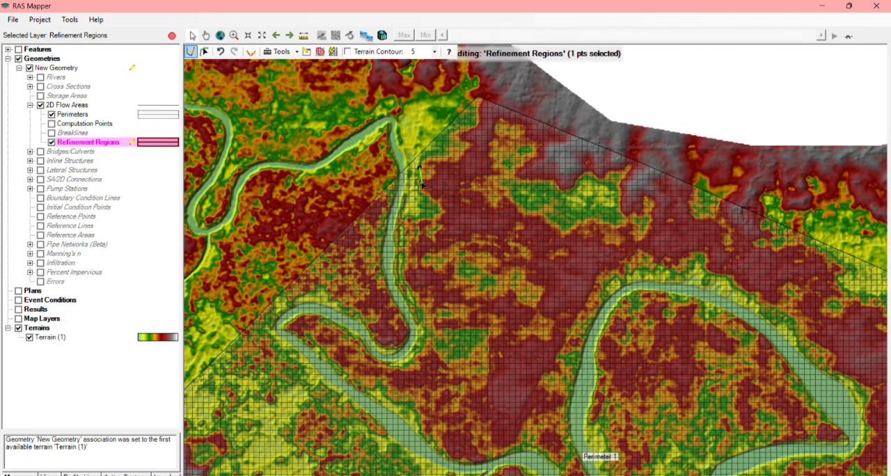
click(417, 223)
click(410, 268)
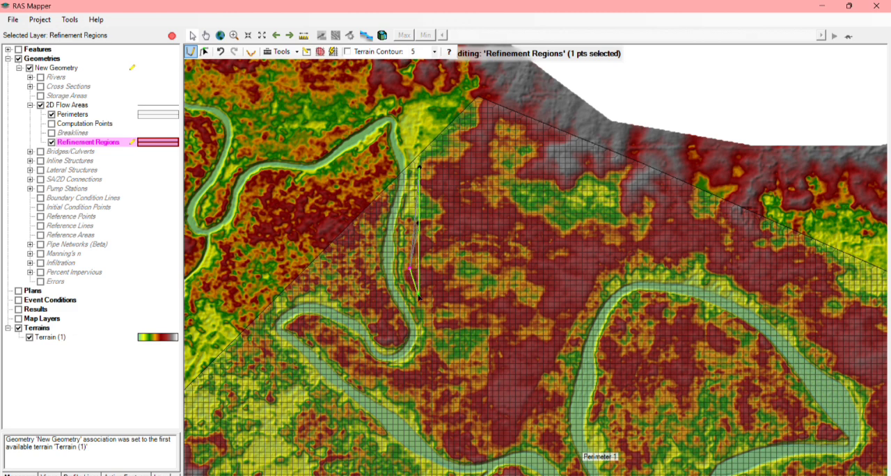
click(427, 307)
click(435, 331)
click(433, 365)
click(420, 371)
click(381, 371)
click(377, 369)
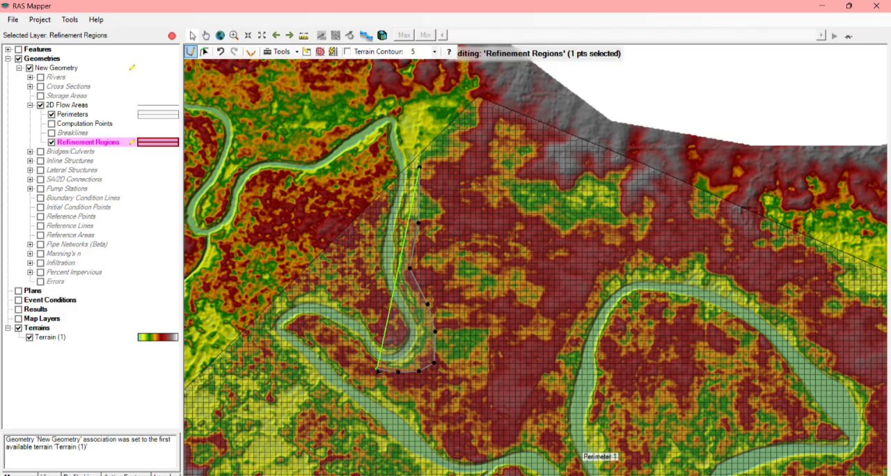
click(356, 344)
click(332, 331)
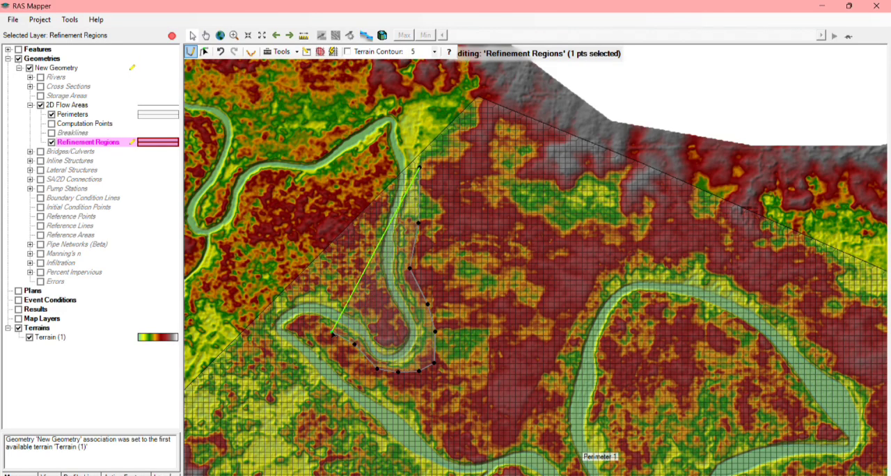
click(329, 352)
click(365, 382)
click(401, 405)
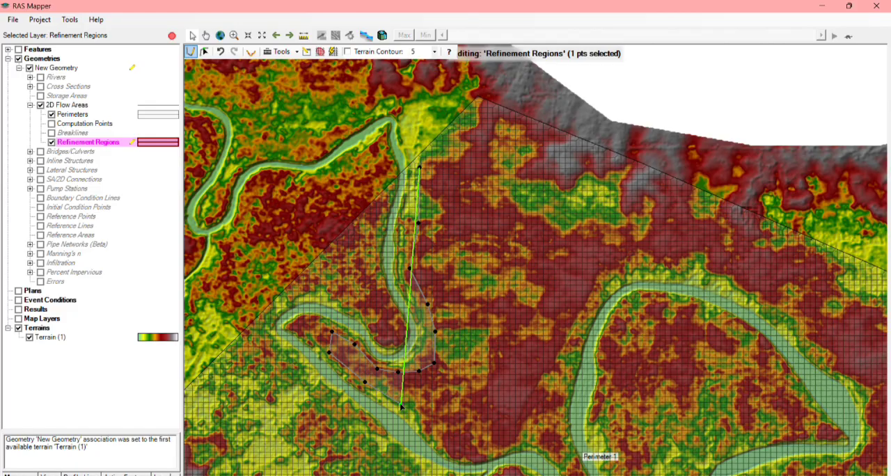
key(ctrl+z)
key(ctrl+z)
key(ctrl+z)
key(ctrl+z)
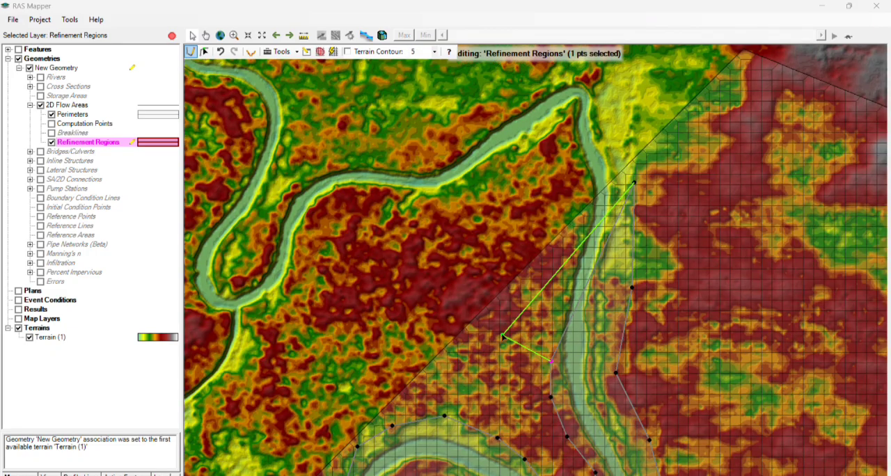
Complete the refinement region up the river's west bank to the perimeter edge, close the polygon and accept its default name.
click(555, 310)
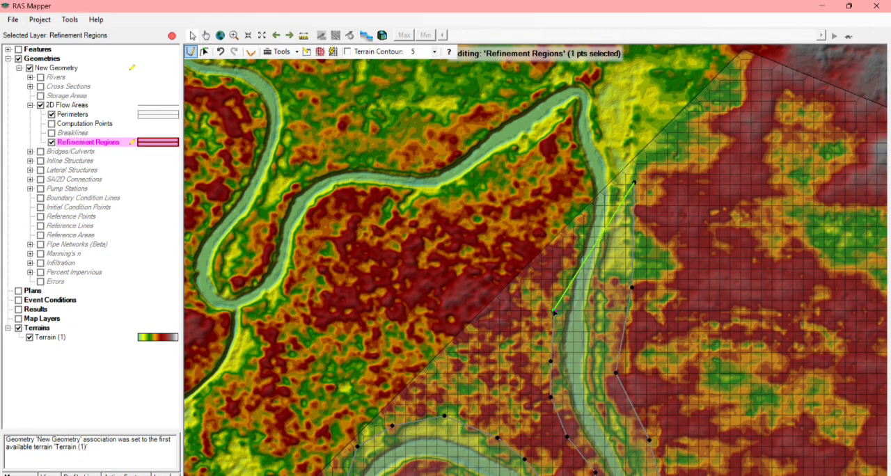
click(568, 254)
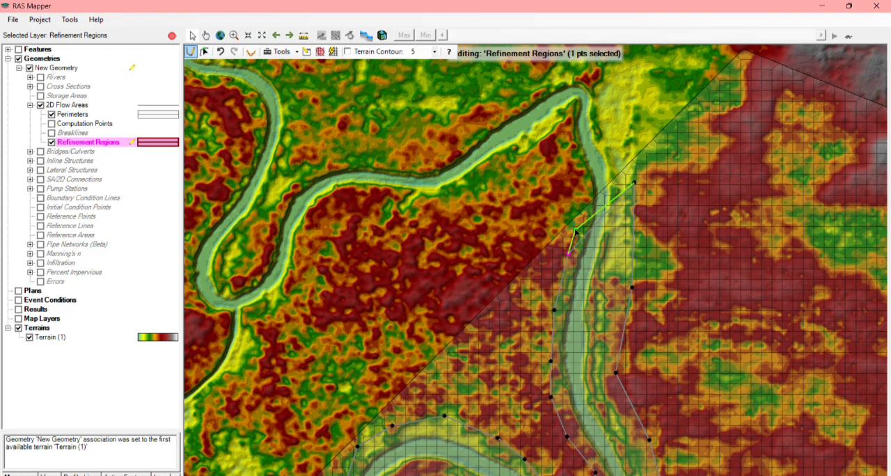
double_click(577, 232)
click(495, 281)
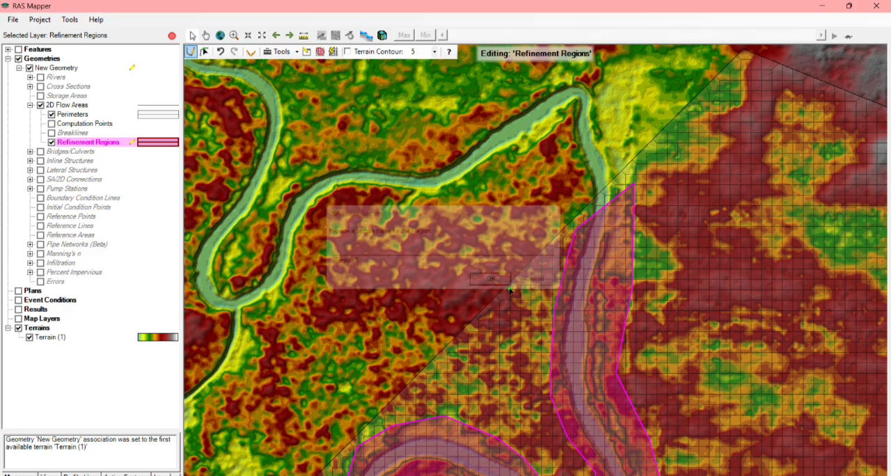
Inspect the refinement region's outline along the river bends across the 2D flow area.
scroll(617, 296, down, 2)
scroll(615, 297, down, 1)
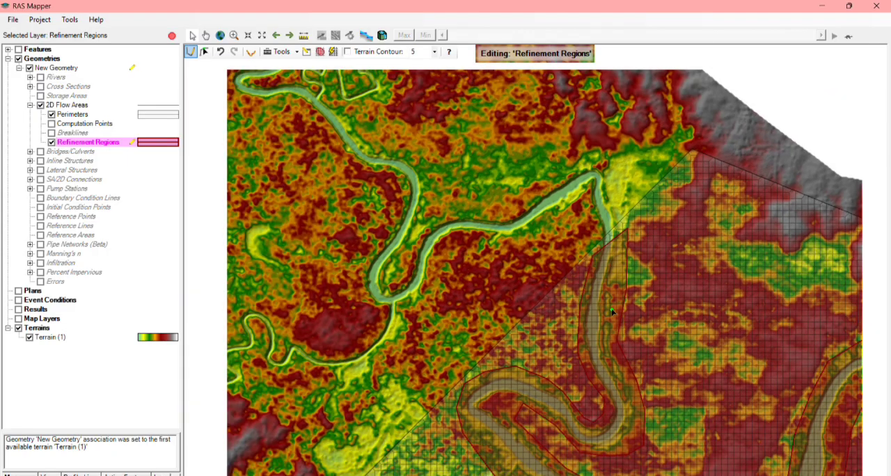
drag(651, 353, 564, 160)
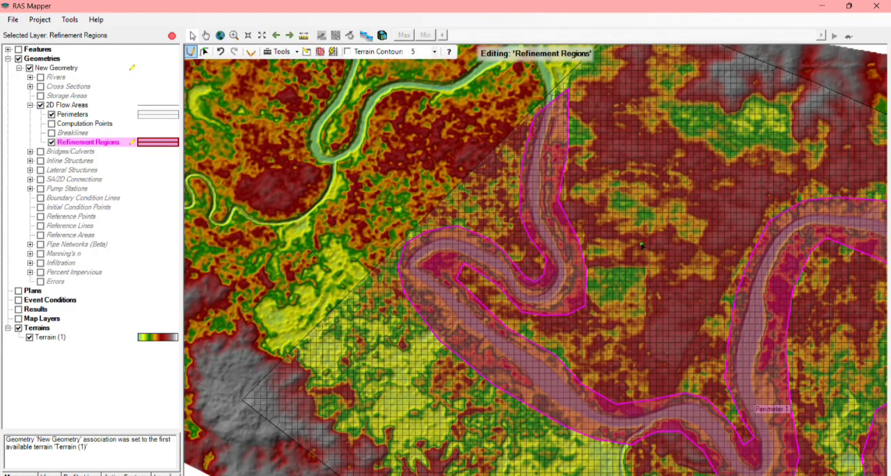
scroll(685, 291, down, 2)
drag(739, 328, 643, 272)
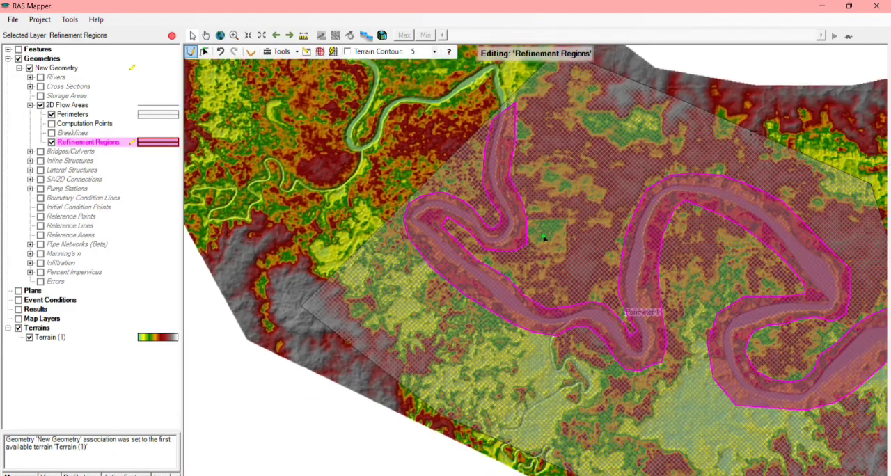
scroll(728, 330, down, 1)
drag(743, 320, 663, 291)
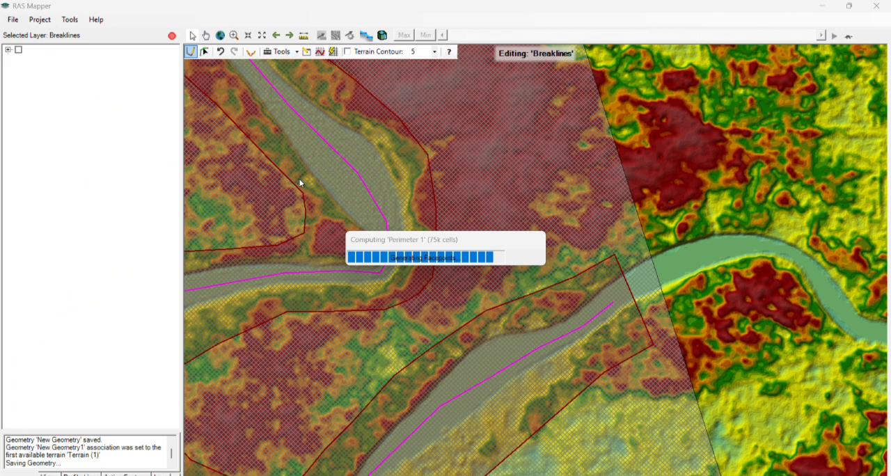